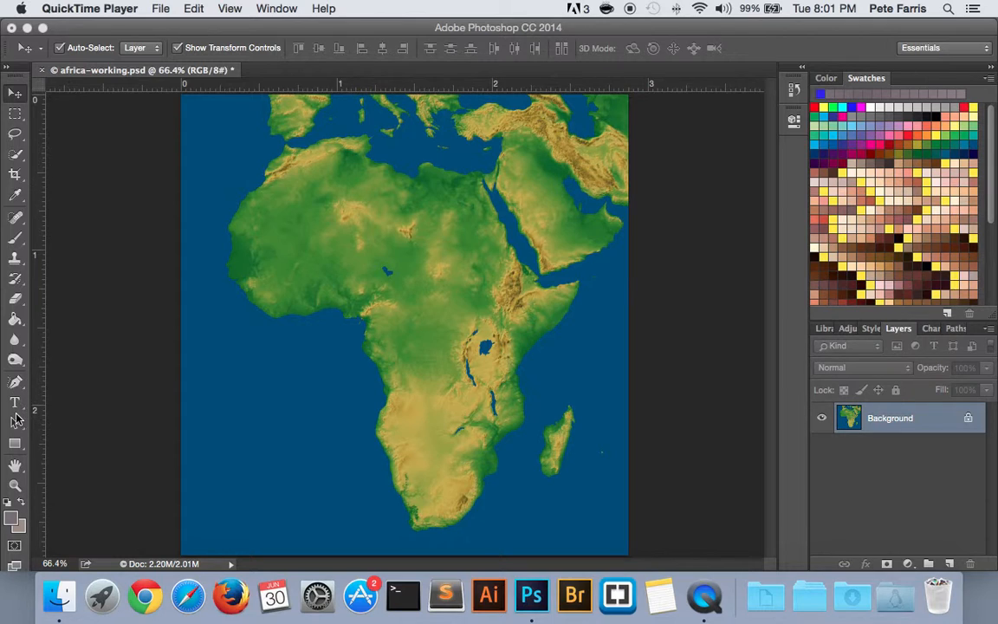
Activate the Freeform Pen tool from the pen tool group.
click(15, 381)
click(15, 381)
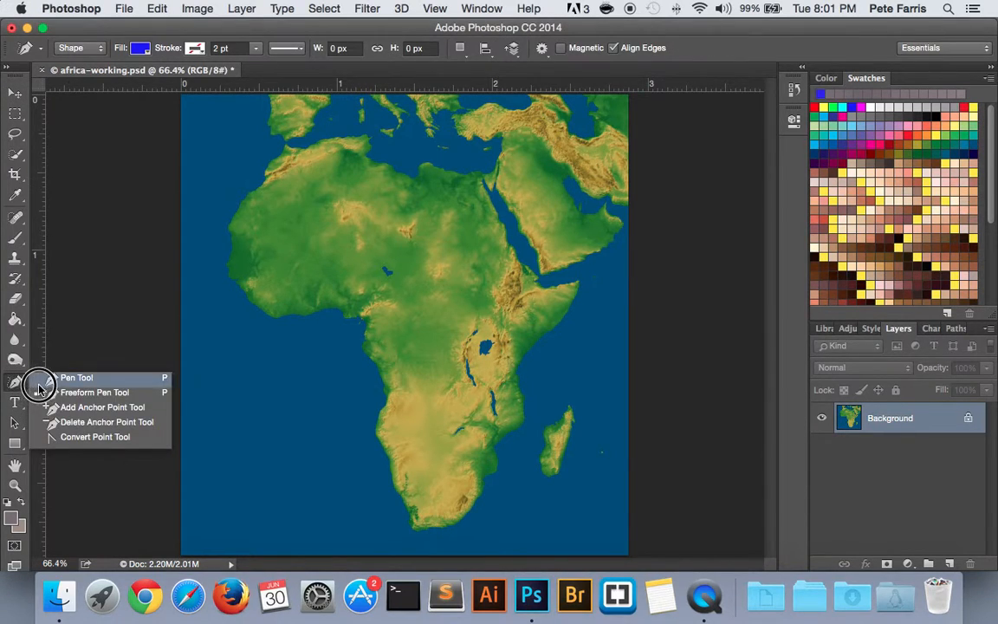
click(49, 381)
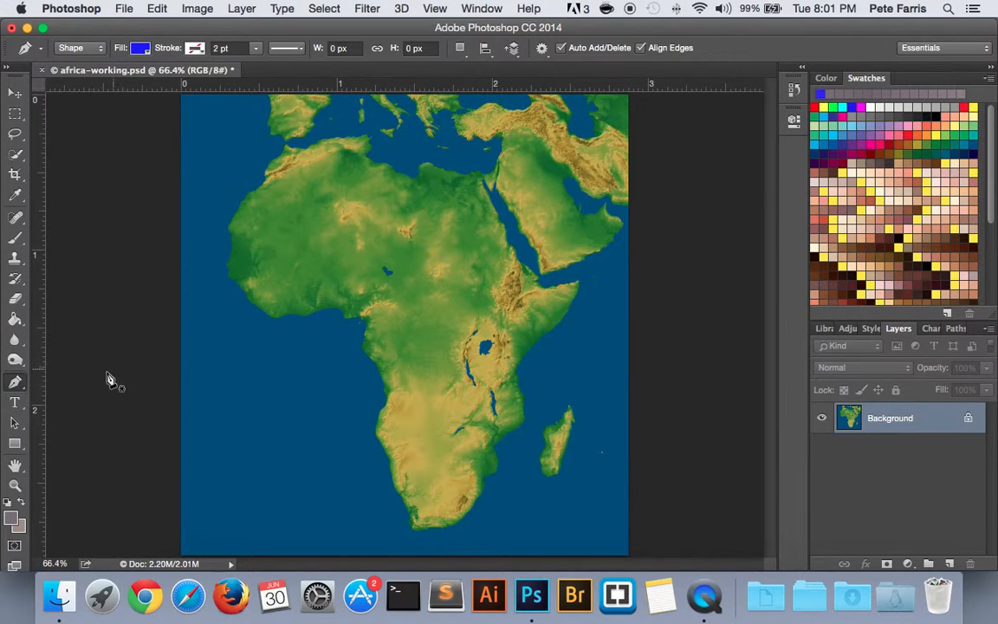
drag(15, 385, 110, 405)
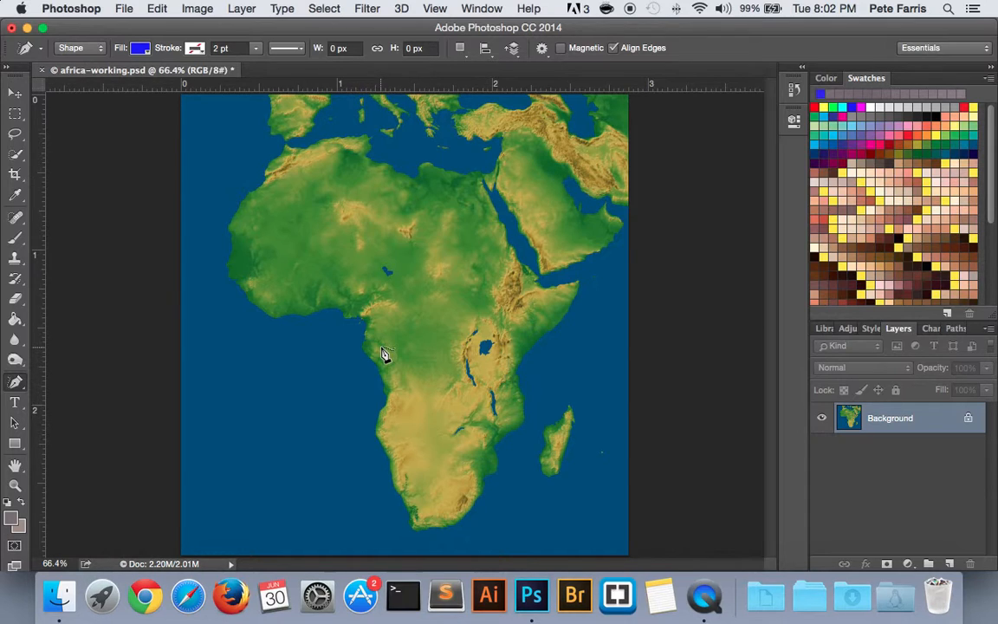
Switch the Freeform Pen's drawing mode to Path and return it to Shape.
click(73, 49)
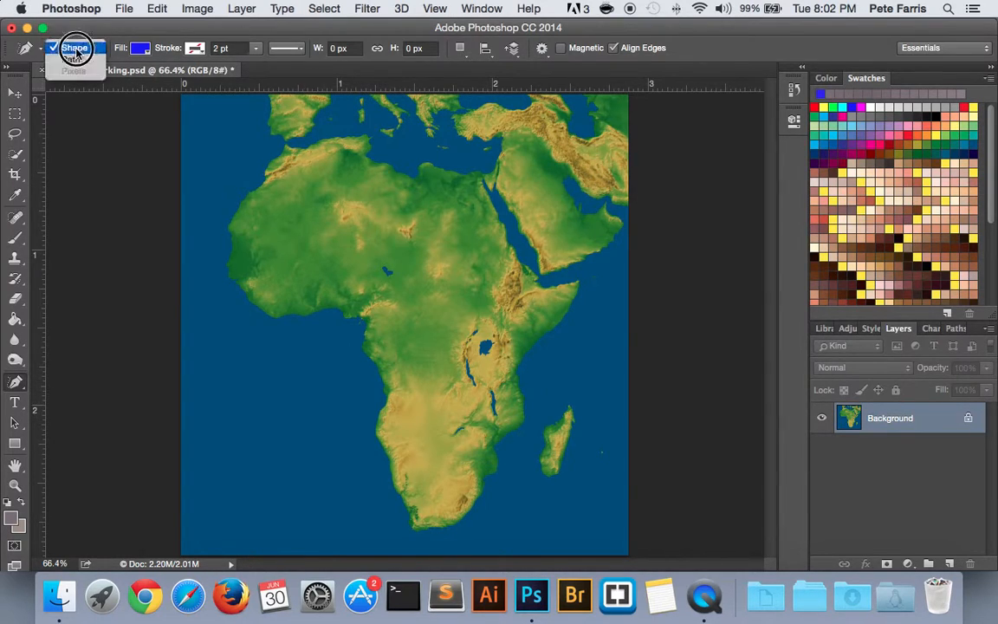
click(71, 60)
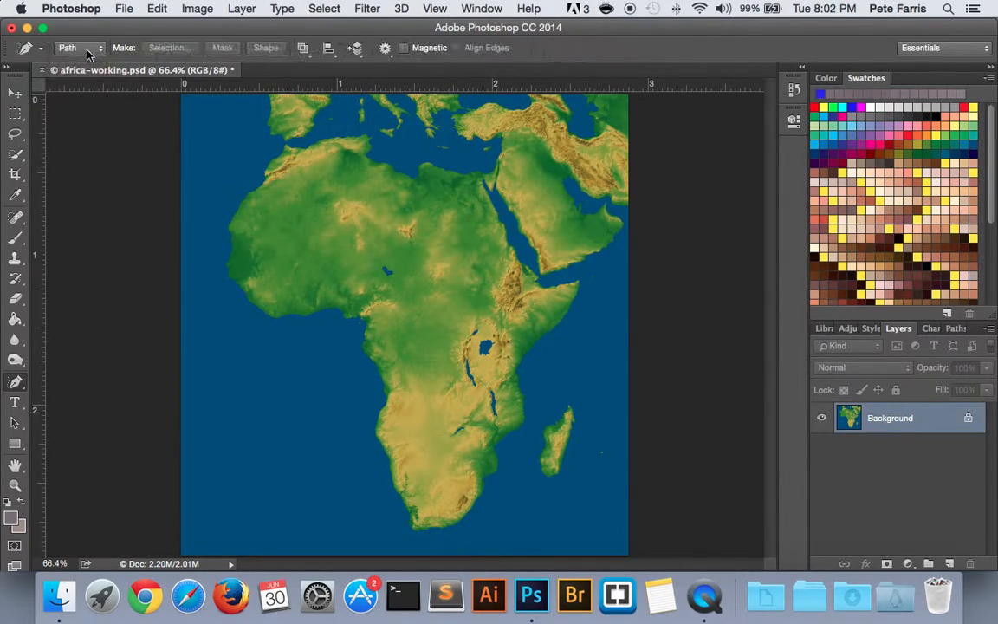
click(95, 50)
click(93, 39)
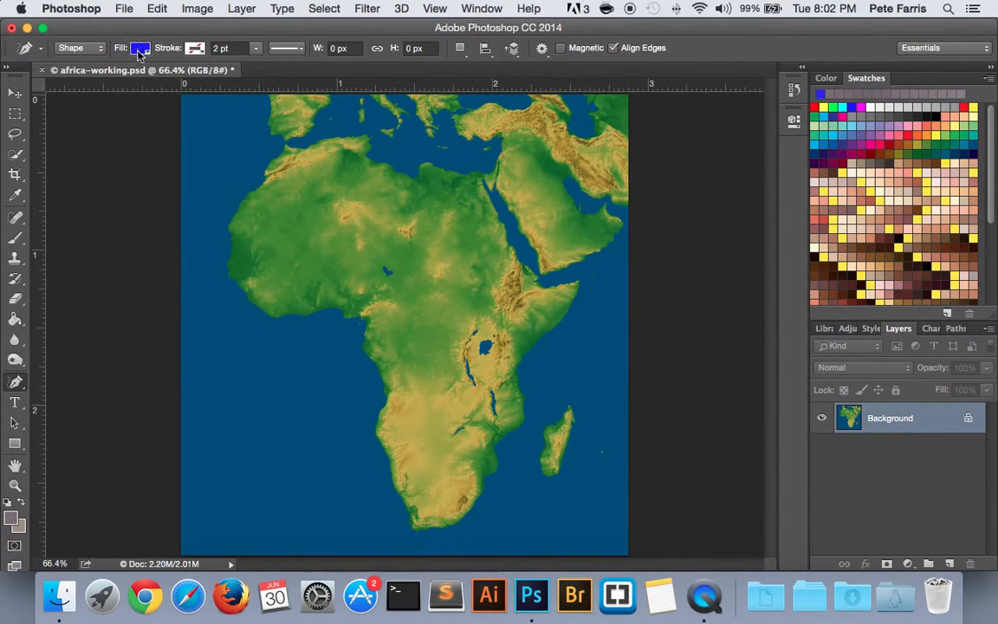
Set the Freeform Pen's shape fill colour to bright green.
click(139, 49)
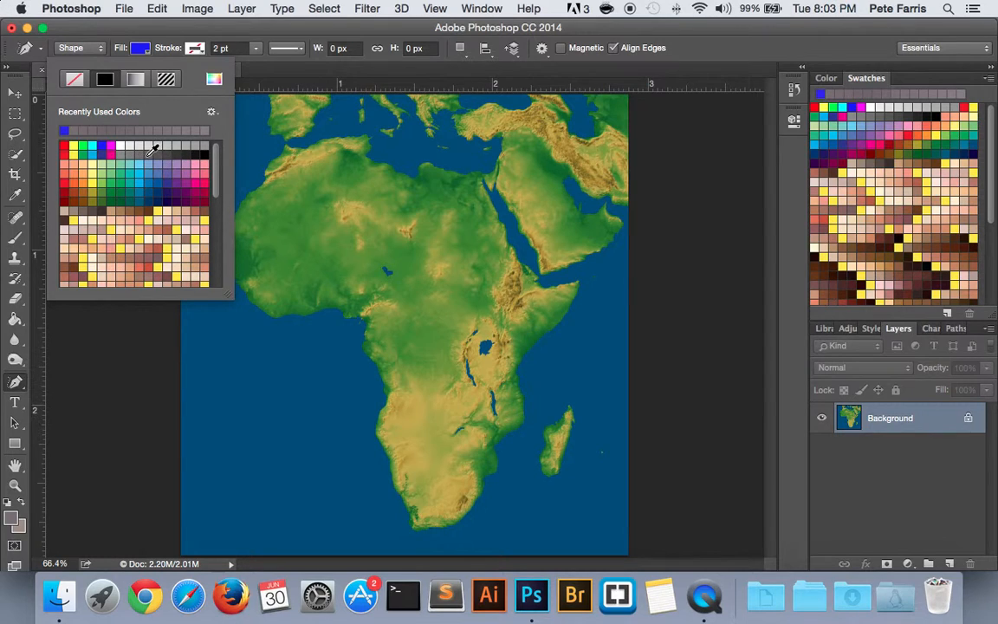
click(83, 147)
click(200, 39)
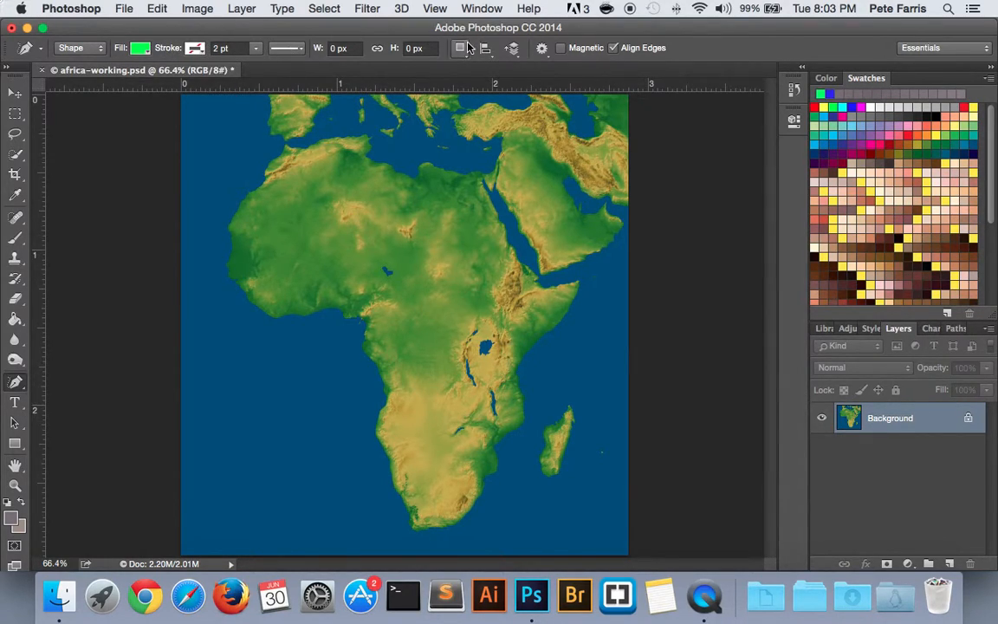
click(542, 49)
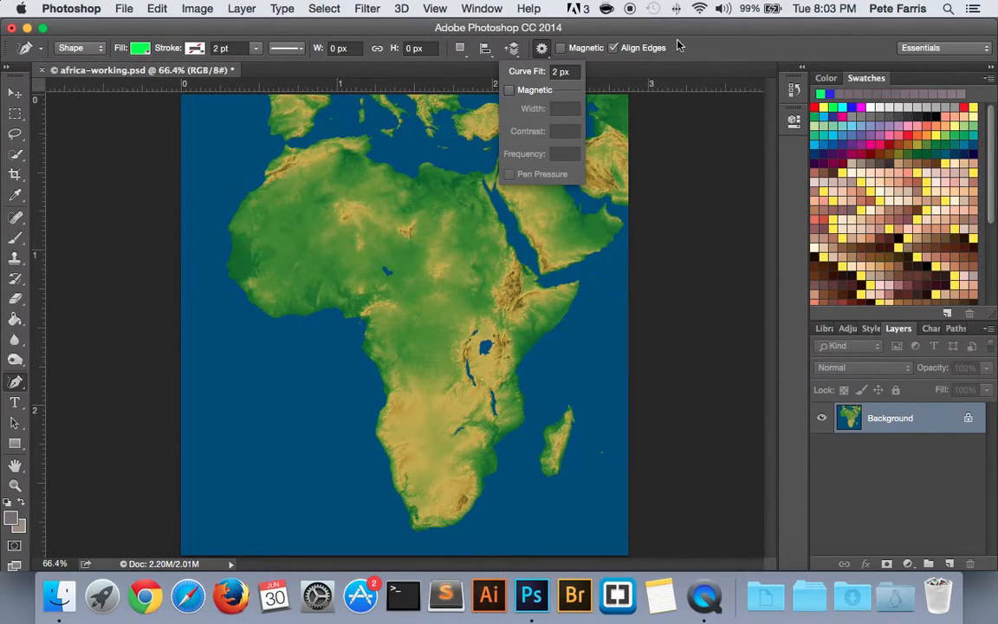
click(709, 49)
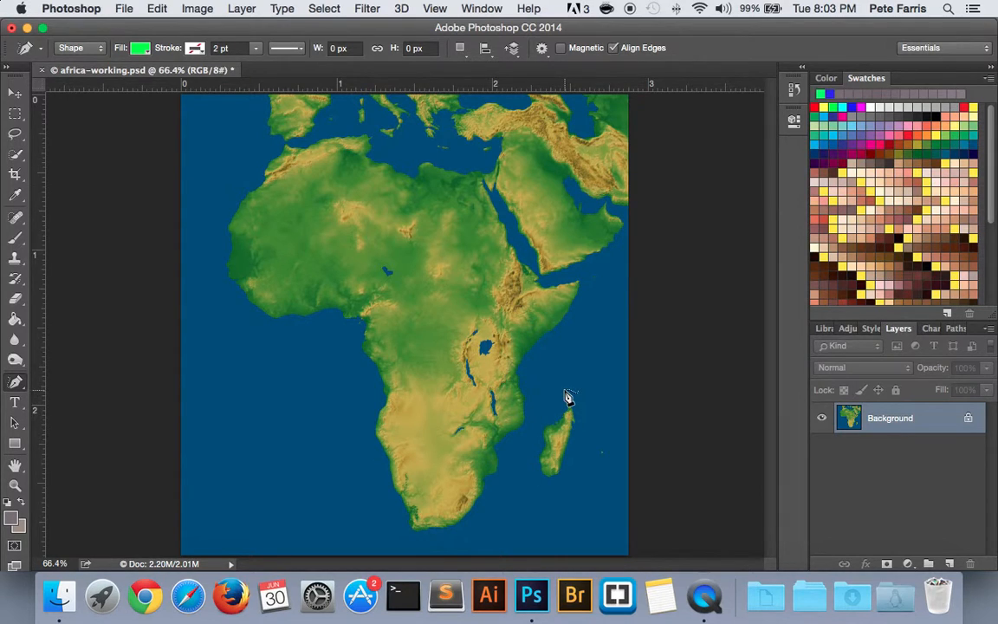
Trace Madagascar's coastline freehand as a closed green shape about 69 px wide and 142 px high.
key(super+equal)
key(super+equal)
key(super+equal)
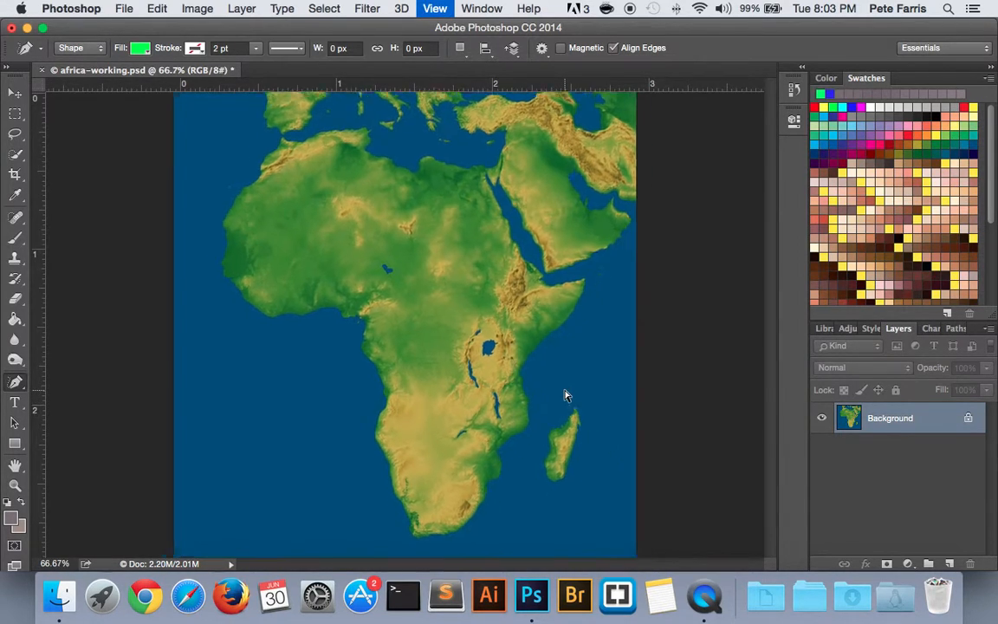
scroll(568, 398, right, 10)
scroll(567, 398, down, 10)
scroll(568, 397, left, 5)
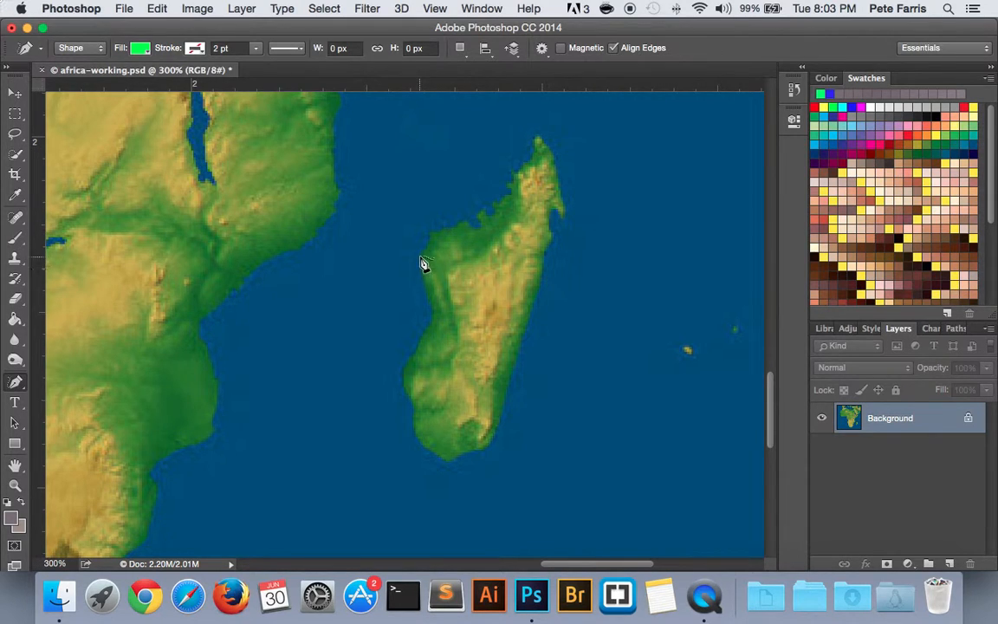
click(537, 140)
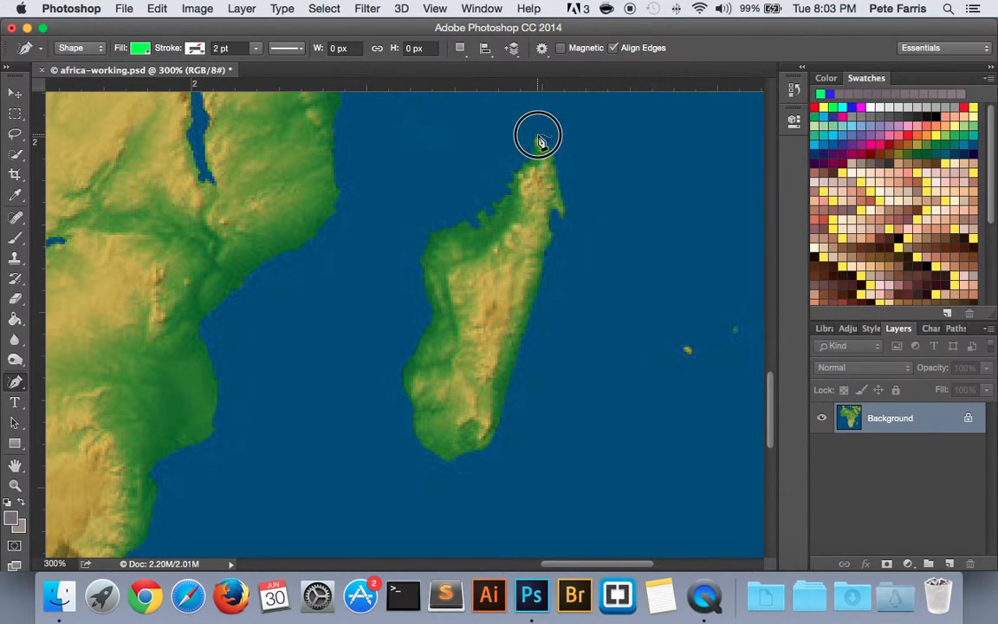
mouse_move(545, 145)
mouse_down()
mouse_move(563, 216)
mouse_move(551, 214)
mouse_move(535, 312)
mouse_move(495, 442)
mouse_move(452, 467)
mouse_up()
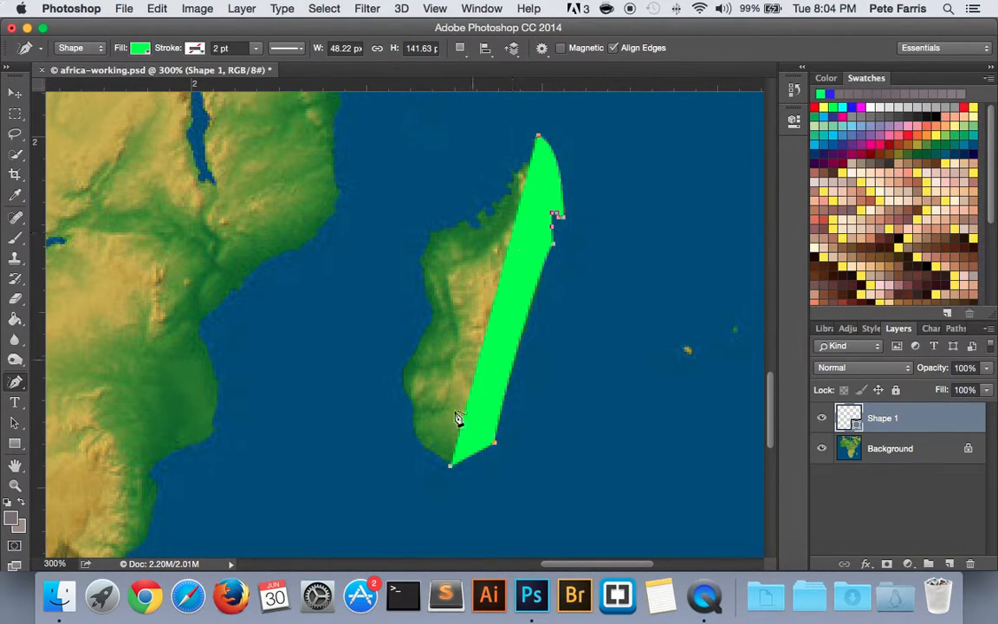
click(451, 468)
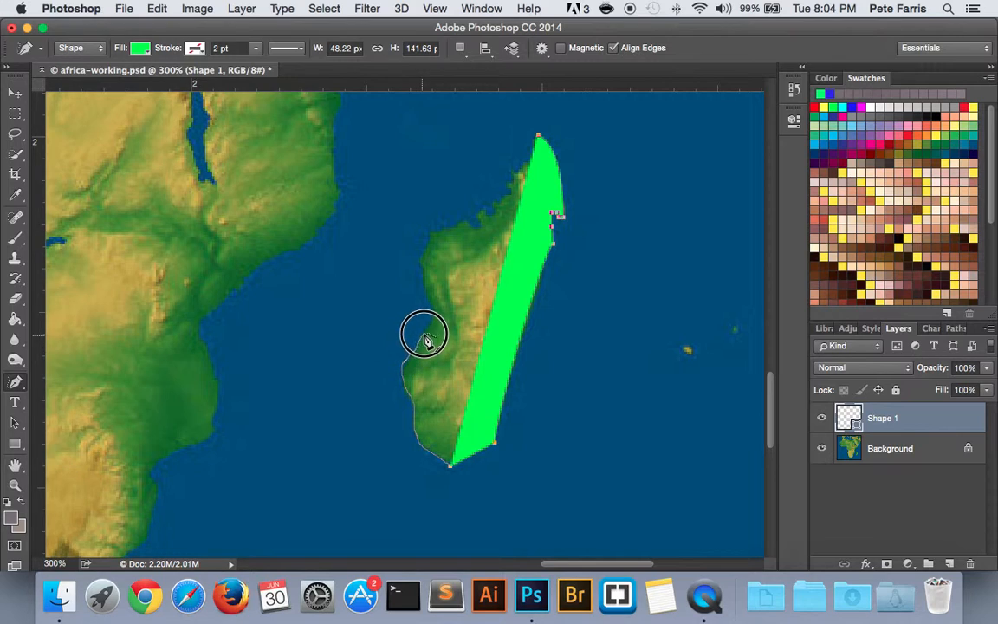
mouse_move(430, 303)
mouse_down()
mouse_move(422, 260)
mouse_move(431, 232)
mouse_move(479, 227)
mouse_move(478, 208)
mouse_move(492, 214)
mouse_move(539, 140)
mouse_up()
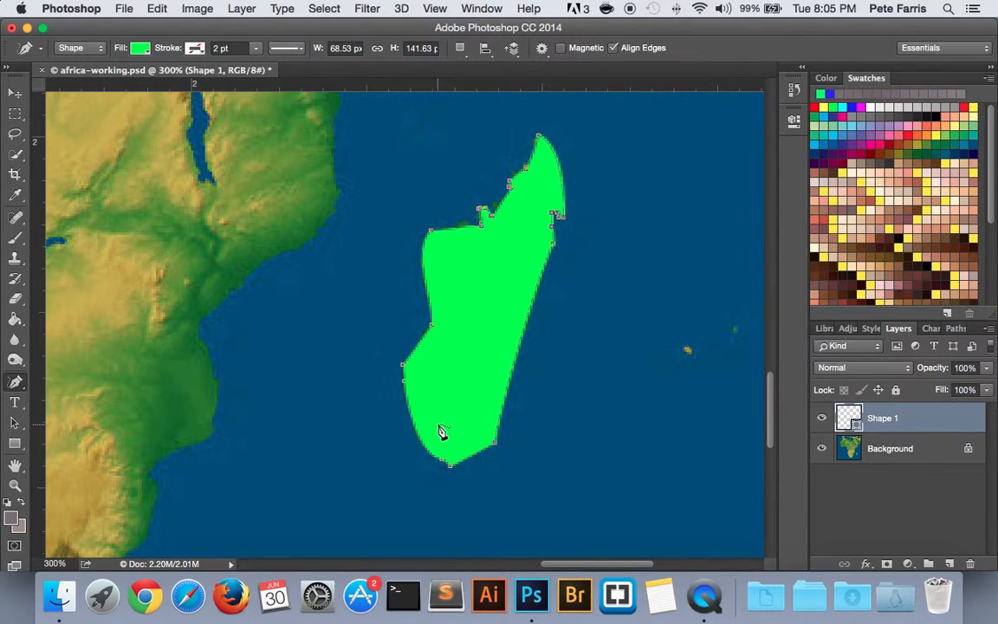
Enable the Freeform Pen's Magnetic option with a contrast of 40% and a frequency of 20.
key(super+0)
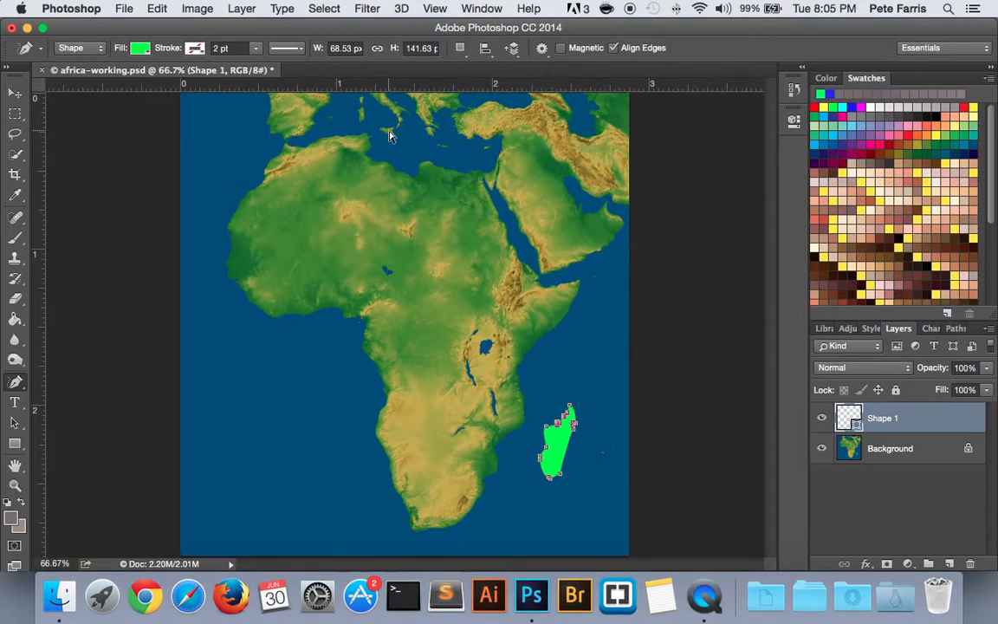
key(super+equal)
key(super+equal)
key(super+equal)
scroll(392, 138, up, 15)
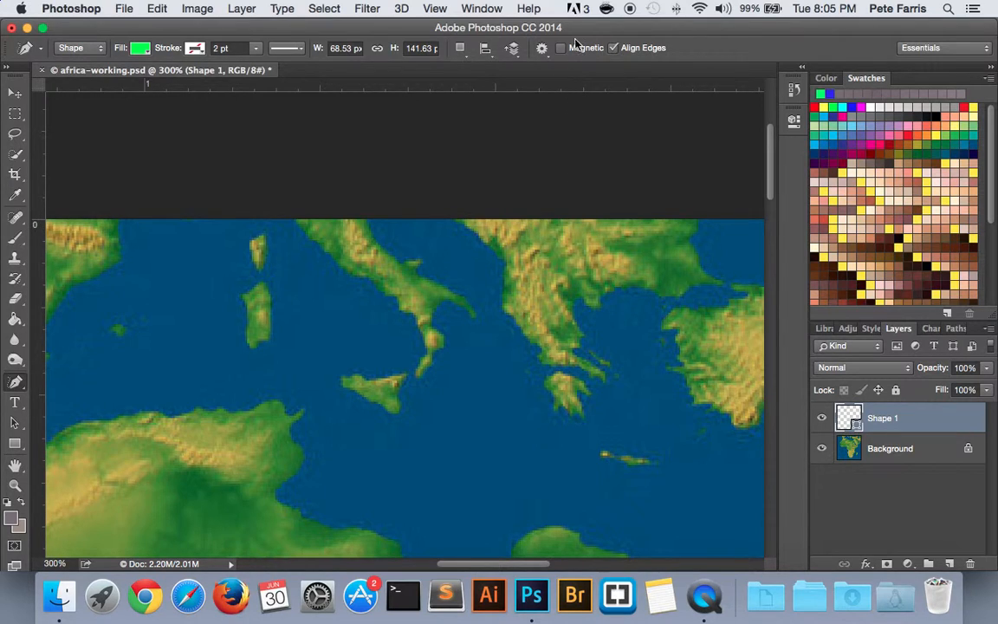
click(542, 49)
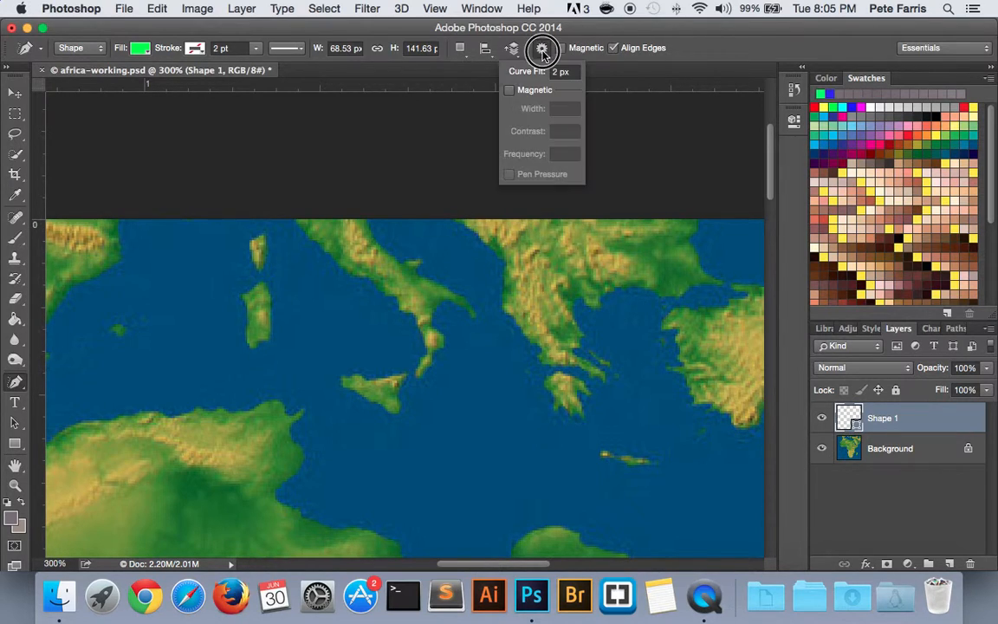
click(510, 91)
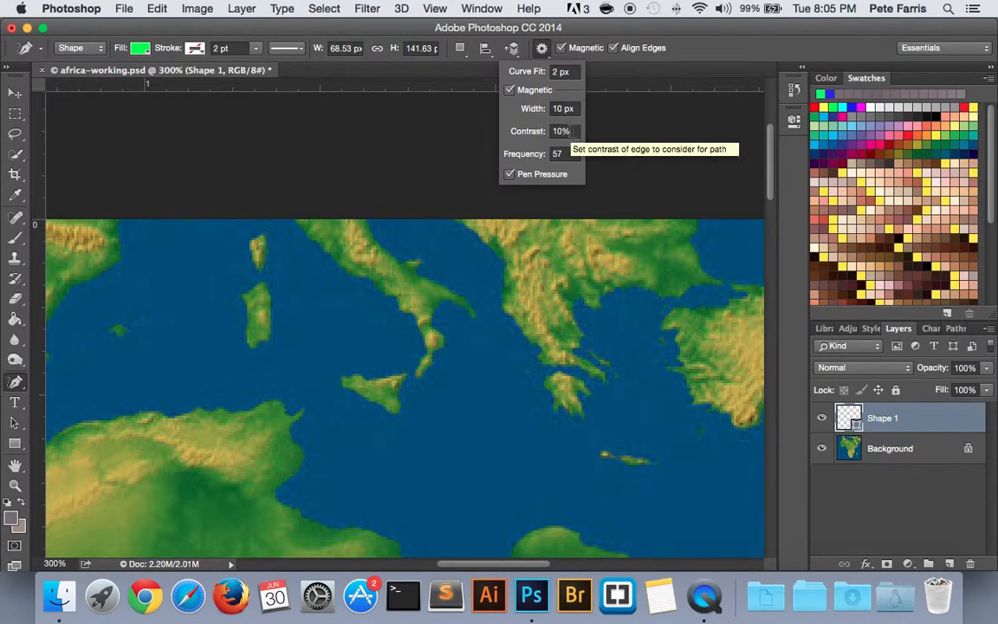
click(511, 132)
text(40)
key(Tab)
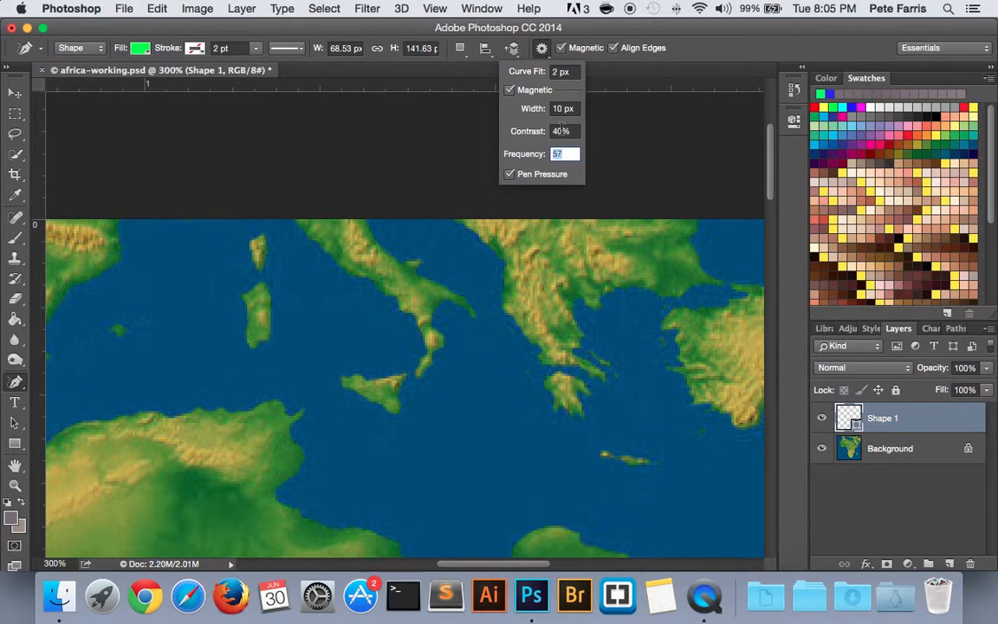
text(20)
key(Tab)
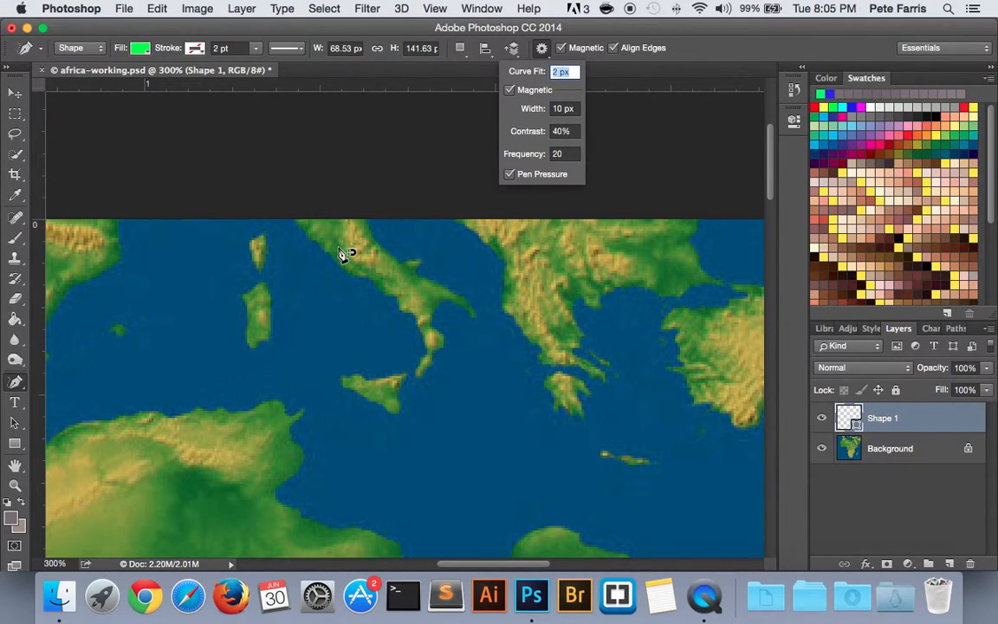
Try tracing Italy's coastline as a closed magnetic shape on a new layer, and delete the resulting shape layer.
click(295, 224)
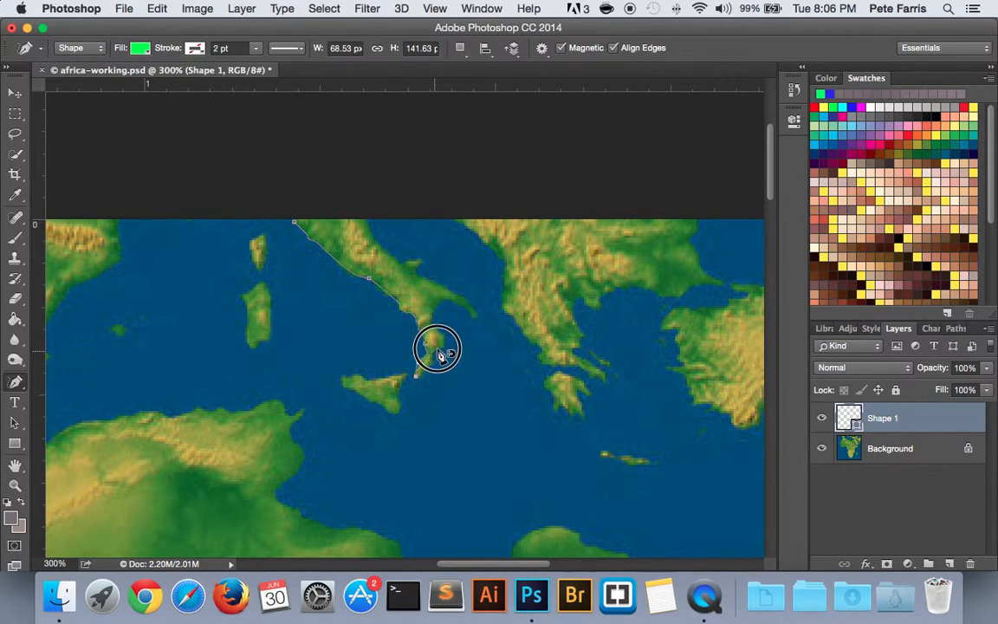
click(426, 373)
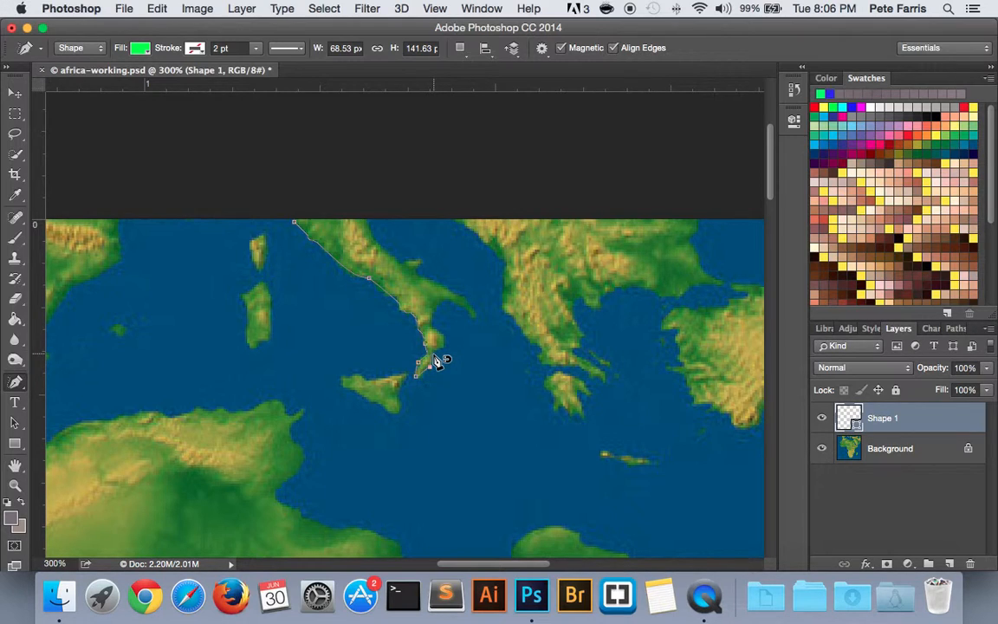
mouse_move(435, 351)
mouse_down()
mouse_move(448, 343)
mouse_move(433, 314)
mouse_move(447, 297)
mouse_move(479, 325)
mouse_move(422, 269)
mouse_move(397, 265)
mouse_move(361, 221)
mouse_move(337, 217)
mouse_move(374, 241)
mouse_move(376, 231)
mouse_up()
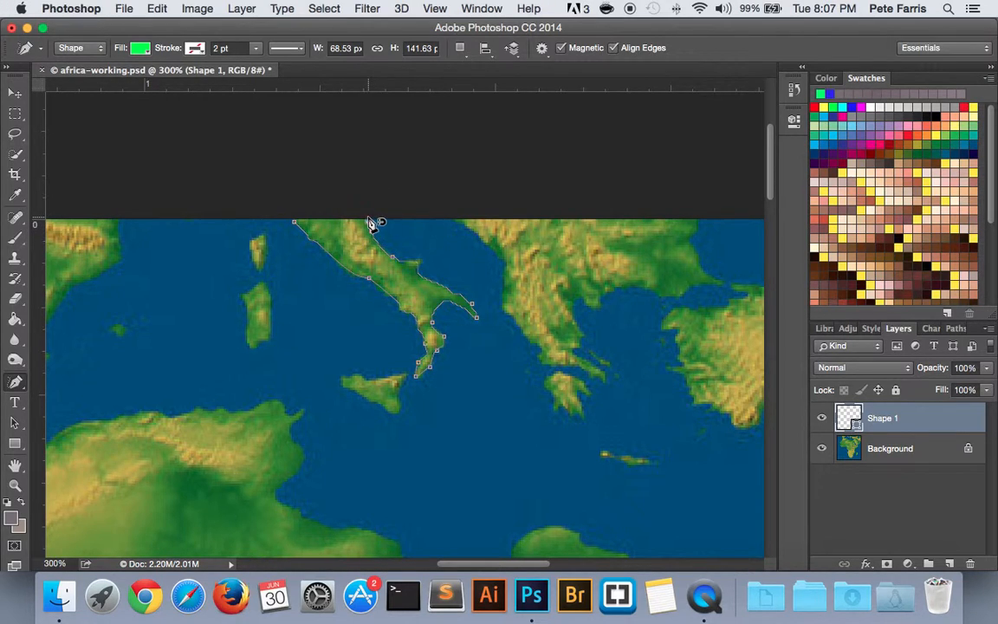
click(297, 225)
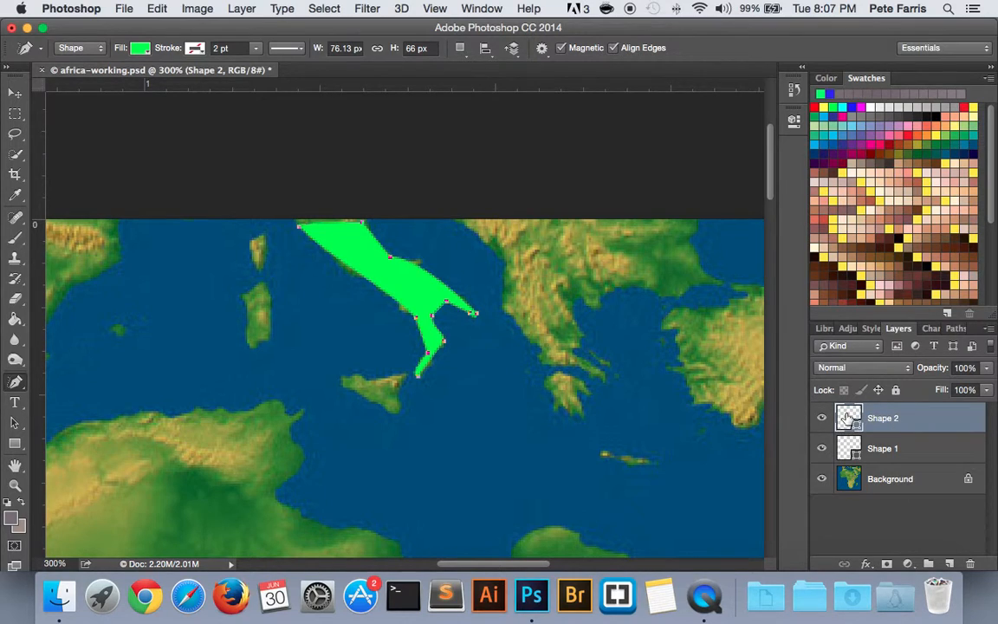
drag(850, 417, 976, 564)
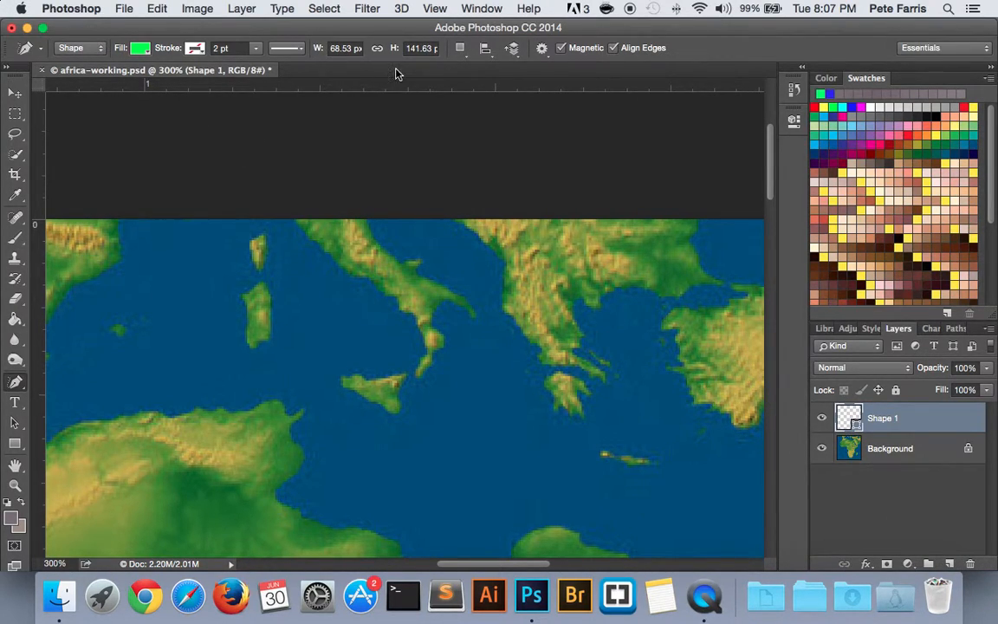
Set the pen's path operation to Combine Shapes with the Madagascar shape layer selected.
click(512, 49)
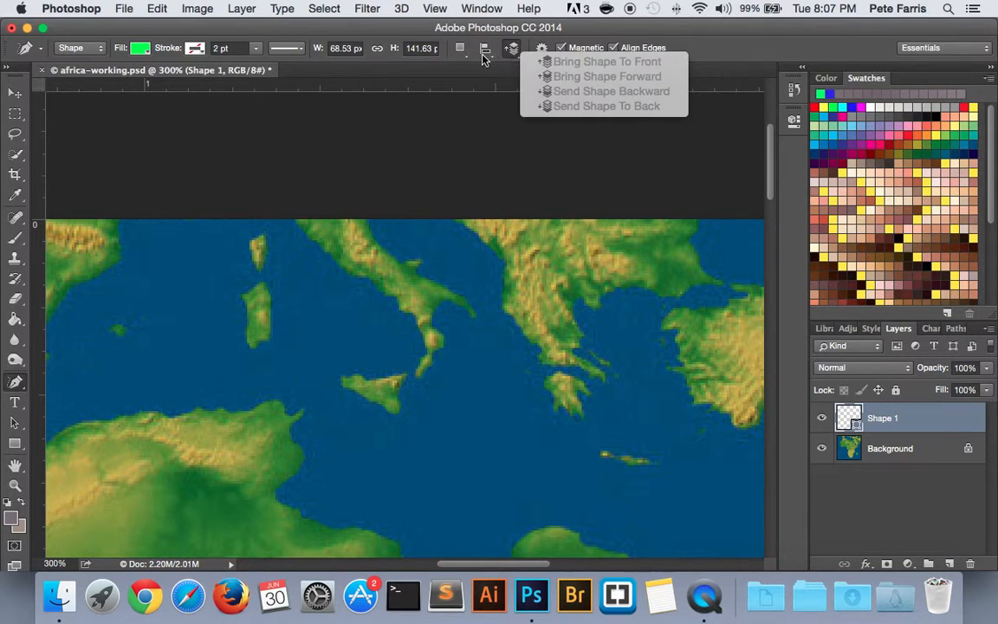
click(483, 49)
click(460, 50)
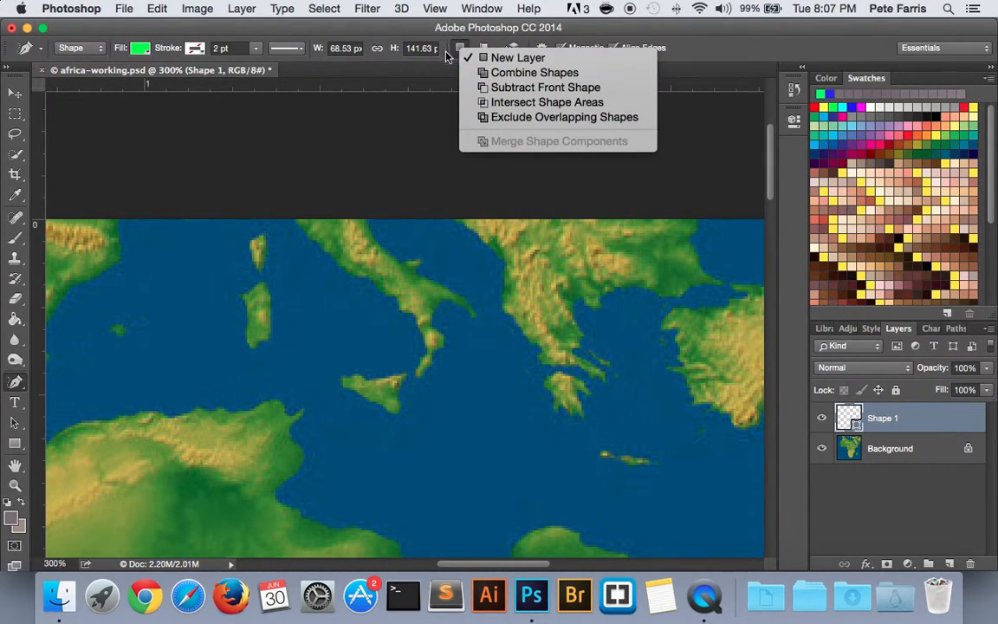
click(444, 55)
click(462, 49)
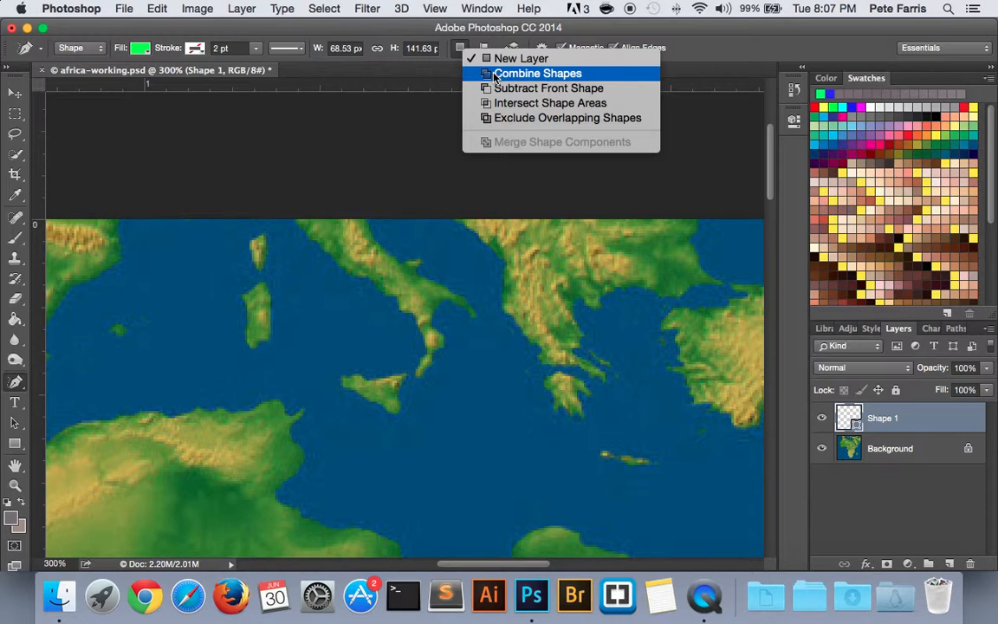
click(496, 75)
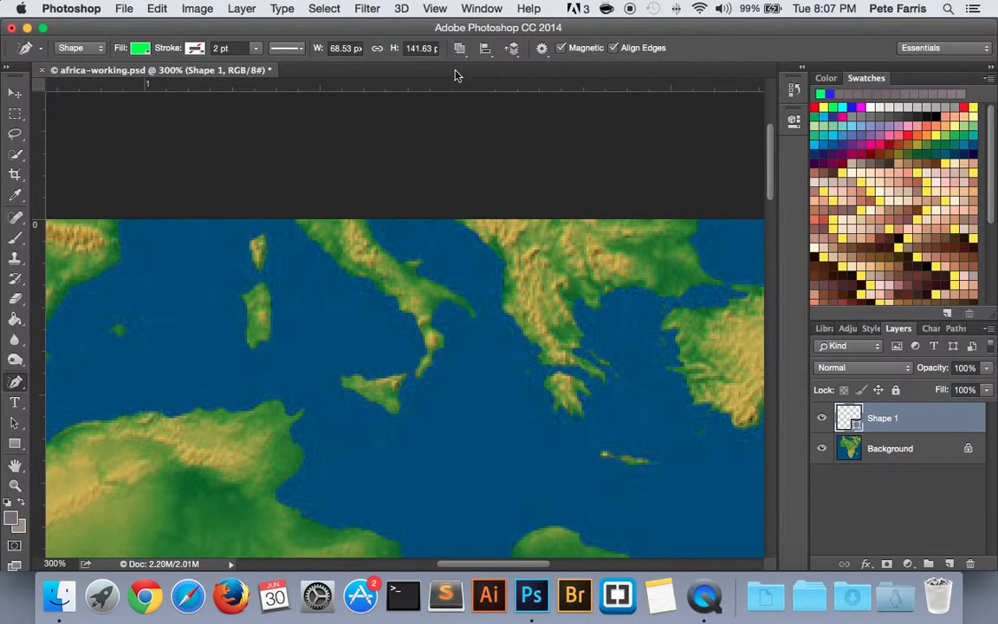
Set the magnetic pen's contrast to 20% and its frequency to 10.
click(539, 49)
click(563, 130)
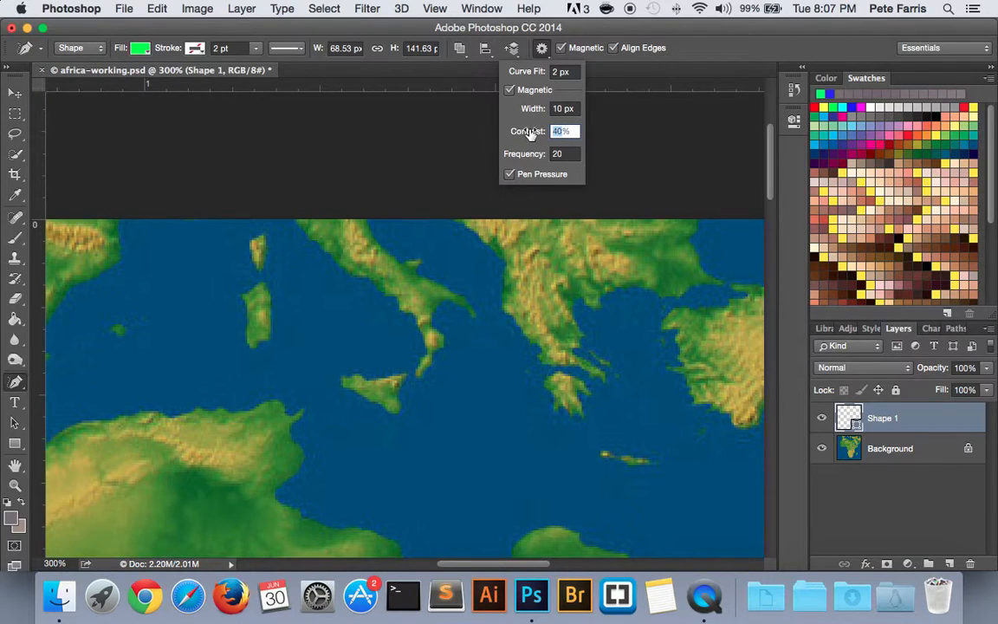
text(20)
key(Tab)
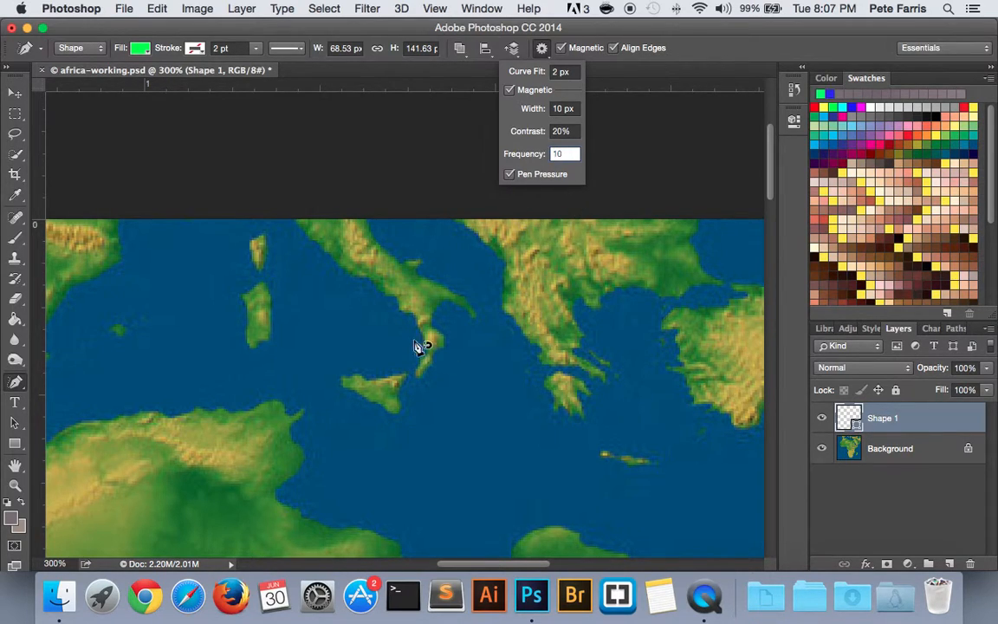
Trace Italy's coastline with the magnetic pen as a closed green shape combined into the Shape 1 layer.
click(295, 225)
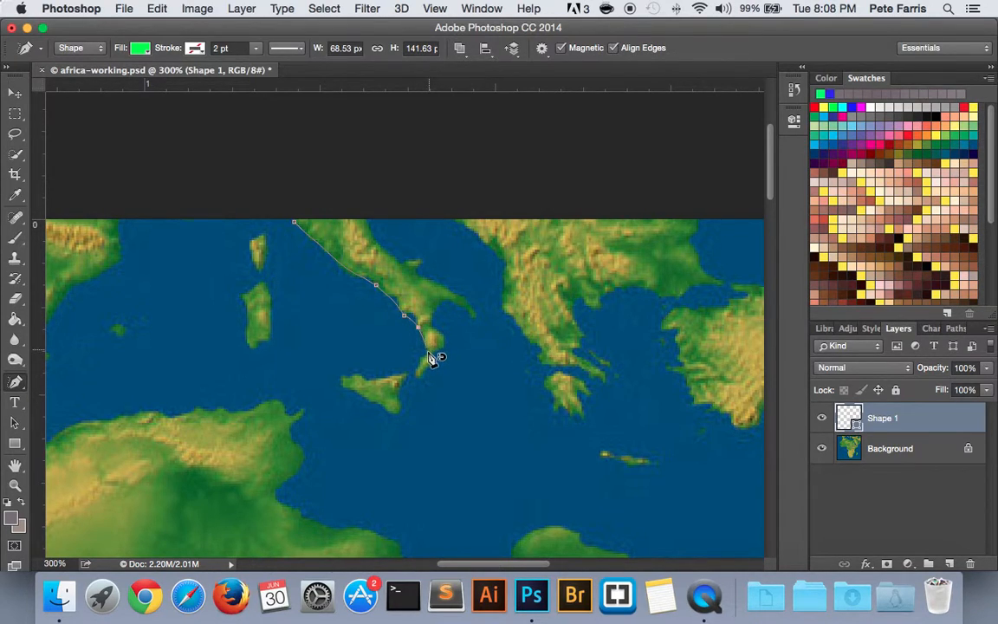
click(426, 356)
mouse_move(422, 361)
mouse_down()
mouse_move(420, 383)
mouse_move(436, 360)
mouse_up()
mouse_move(435, 351)
mouse_down()
mouse_move(449, 350)
mouse_move(430, 319)
mouse_move(440, 308)
mouse_move(462, 304)
mouse_move(482, 331)
mouse_up()
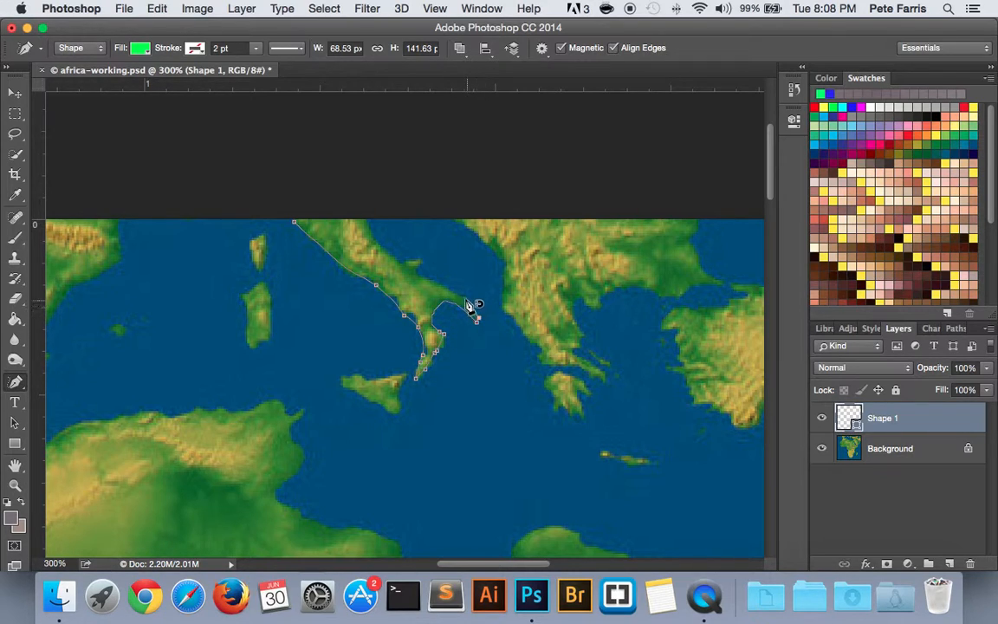
drag(464, 301, 419, 275)
click(421, 264)
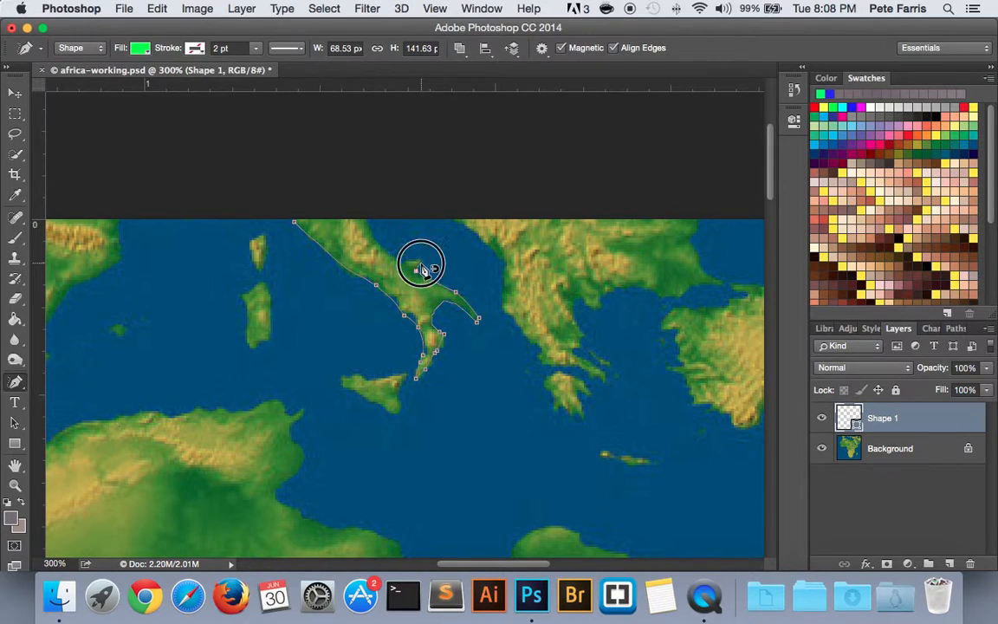
click(421, 260)
click(363, 221)
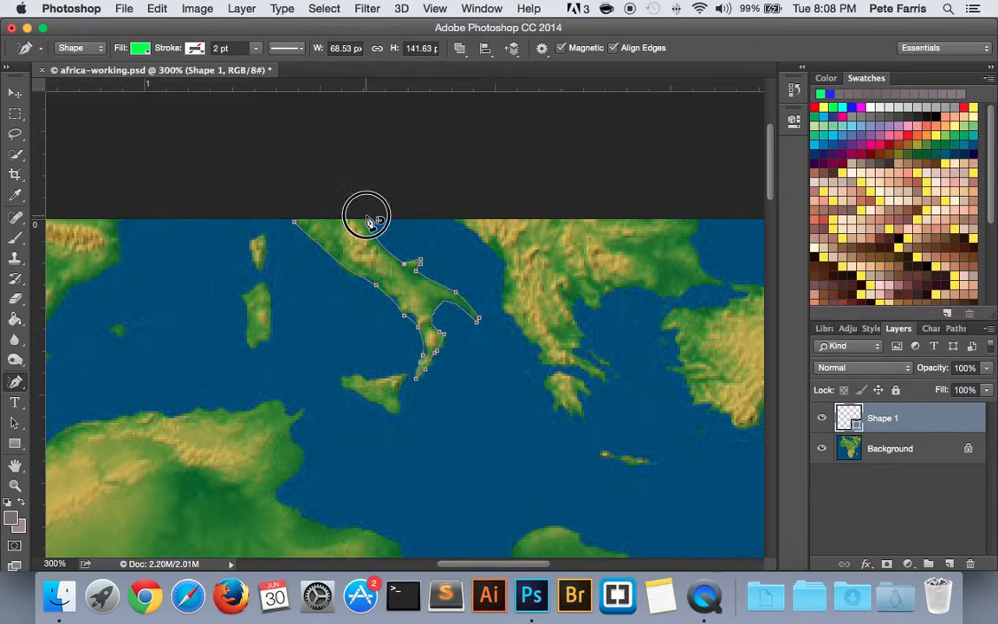
click(295, 223)
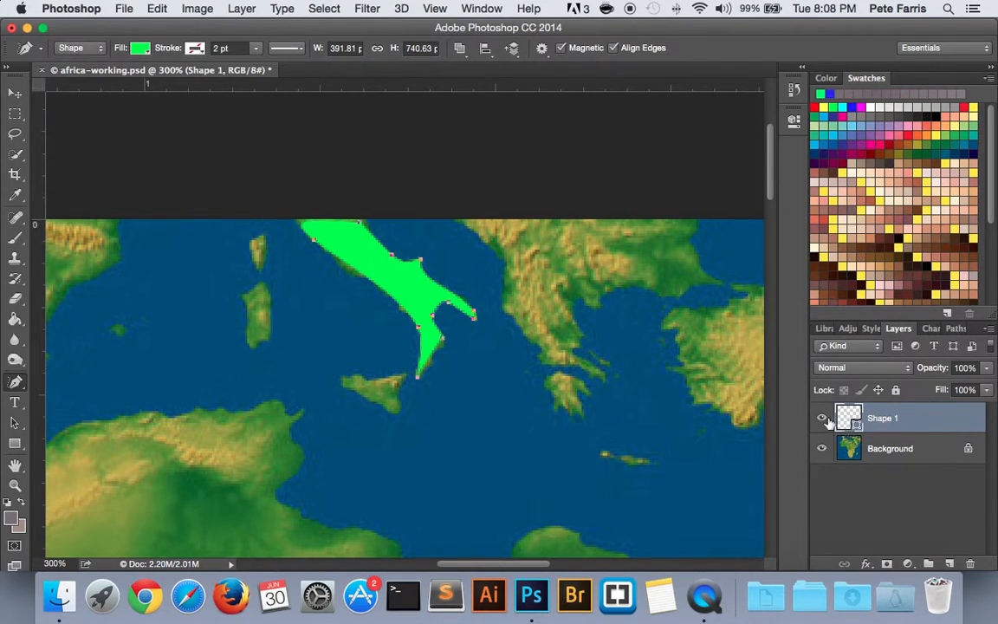
Compare the whole map with the Shape 1 layer repeatedly hidden and shown.
key(super+0)
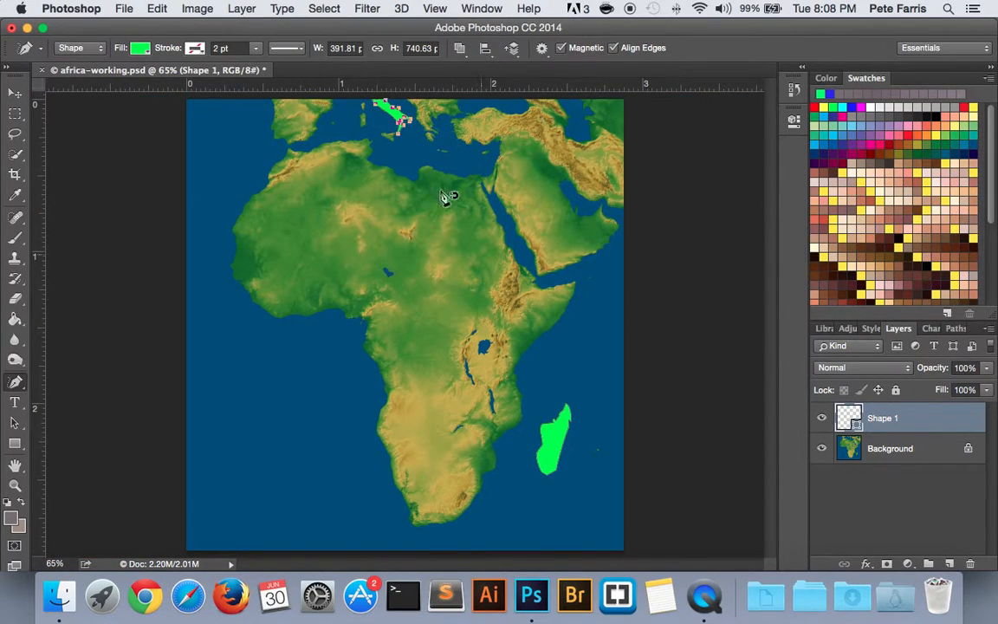
click(821, 418)
click(821, 418)
click(821, 419)
click(821, 418)
click(821, 418)
click(821, 418)
click(821, 419)
click(821, 418)
click(821, 418)
click(821, 418)
click(821, 418)
click(821, 418)
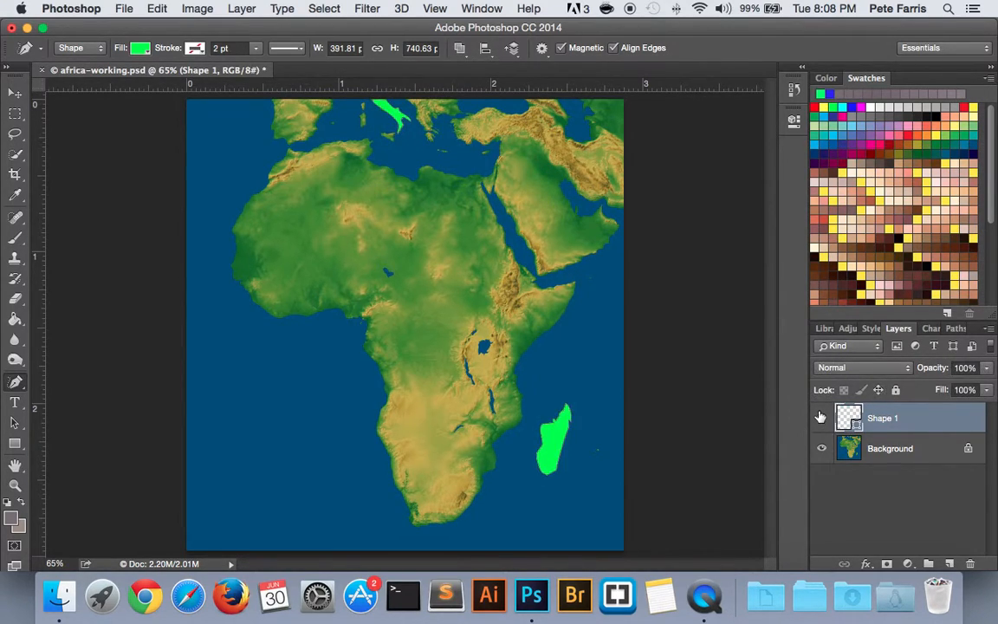